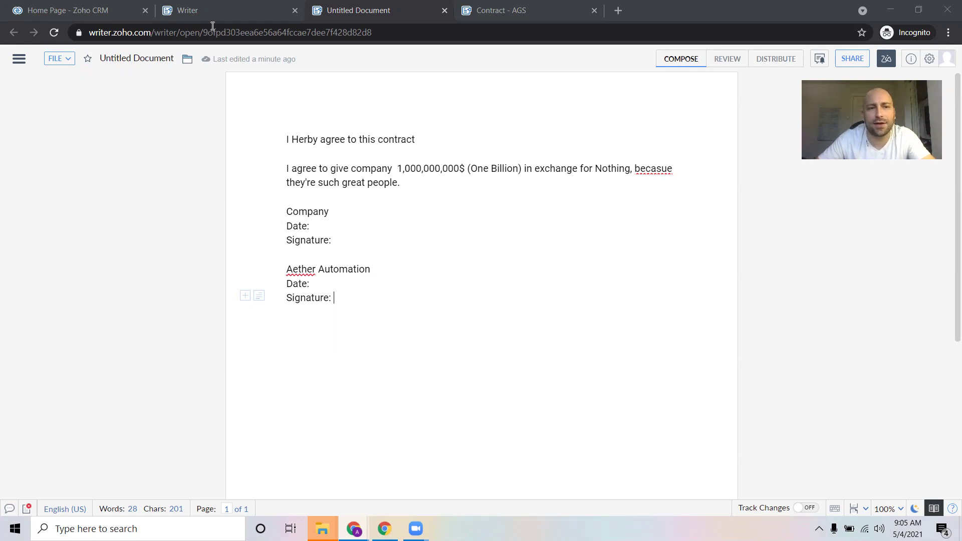
{"action": "left_click", "coordinate": [54, 11]}
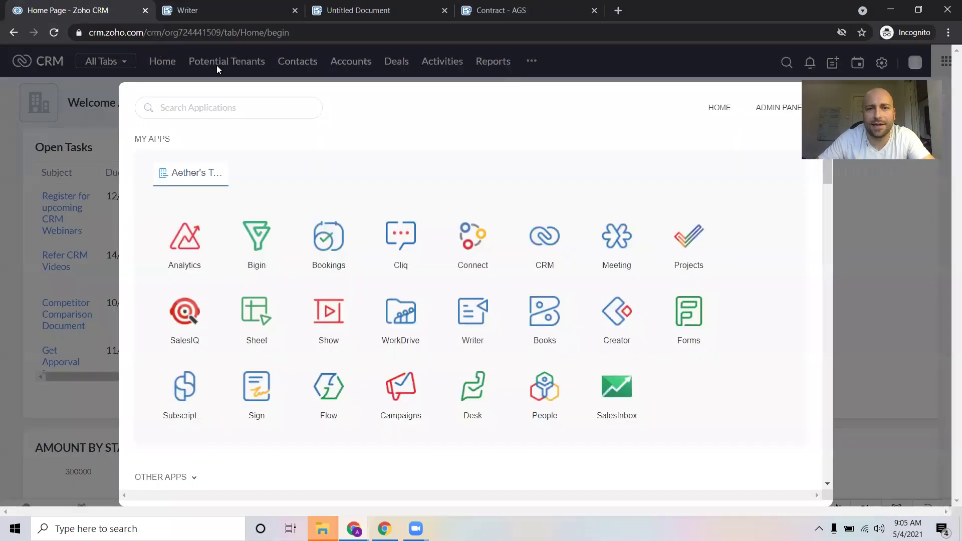
{"action": "left_click", "coordinate": [396, 10]}
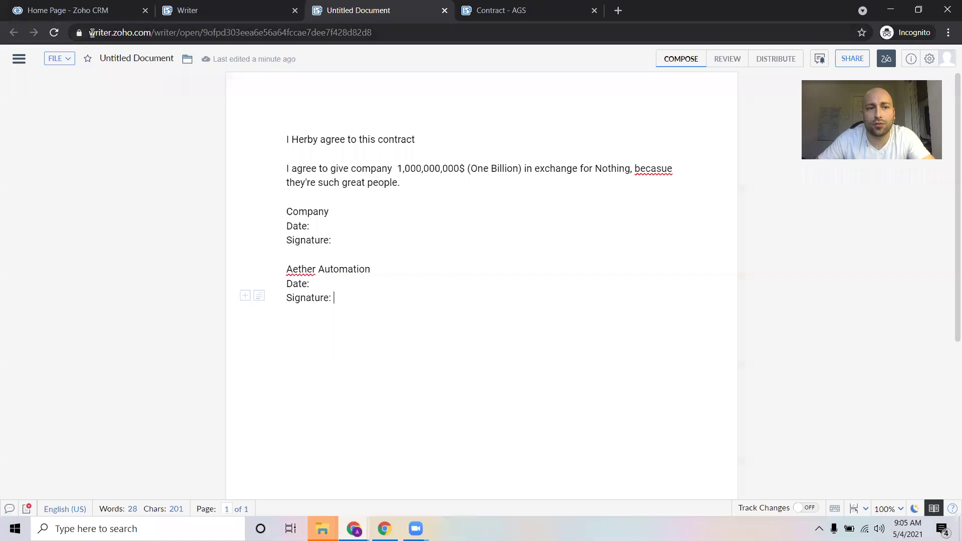
{"action": "left_click_drag", "start_coordinate": [89, 32], "coordinate": [232, 32]}
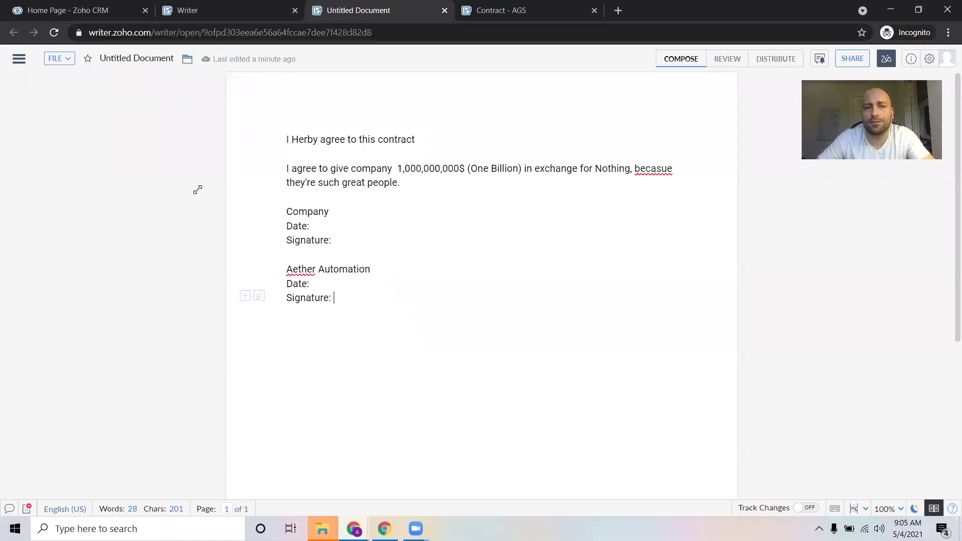
{"action": "left_click", "coordinate": [229, 2]}
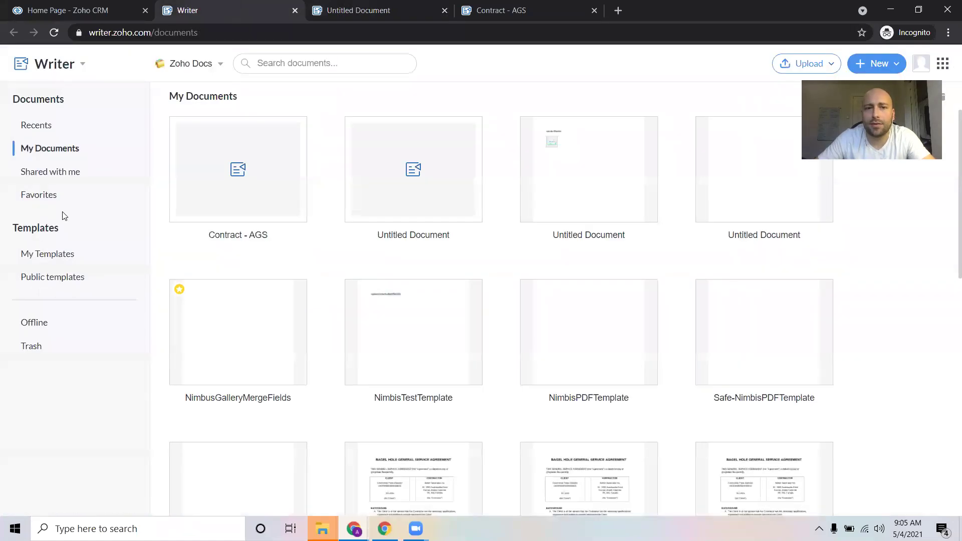
{"action": "left_click", "coordinate": [357, 6]}
{"action": "left_click", "coordinate": [232, 4]}
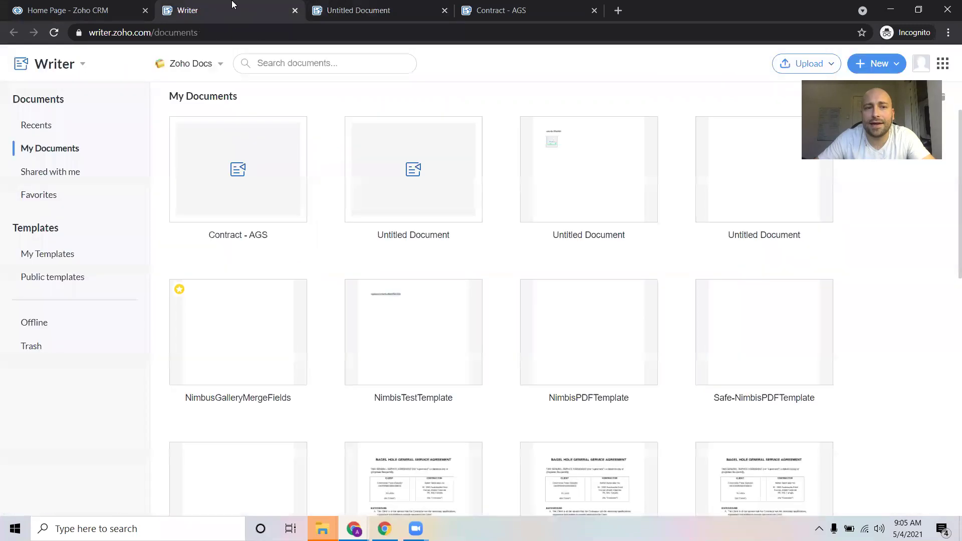
{"action": "left_click", "coordinate": [354, 6]}
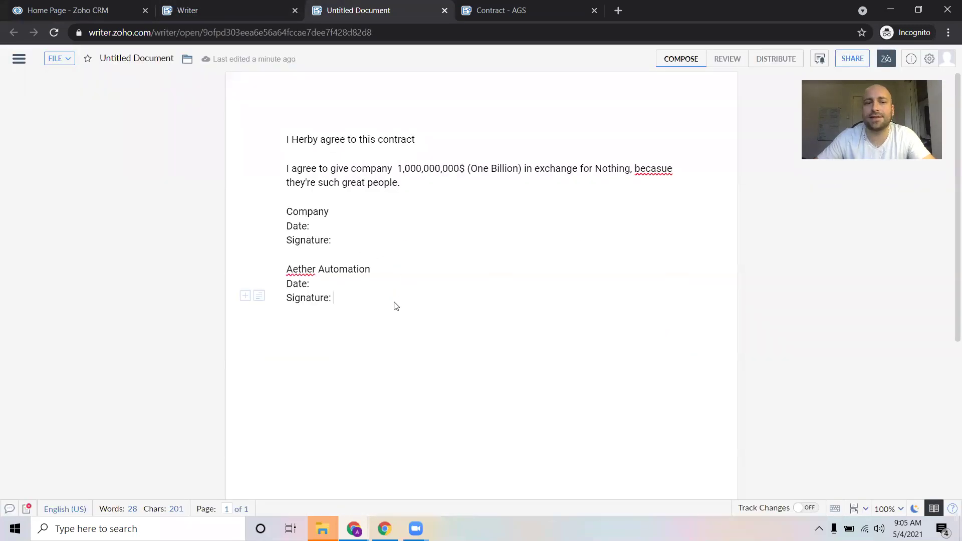
Step: Replace the misspelled 'becasue' with the spell-check suggestion 'because'
{"action": "mouse_move", "coordinate": [396, 307]}
{"action": "left_mouse_down"}
{"action": "mouse_move", "coordinate": [267, 161]}
{"action": "mouse_move", "coordinate": [275, 126]}
{"action": "left_mouse_up"}
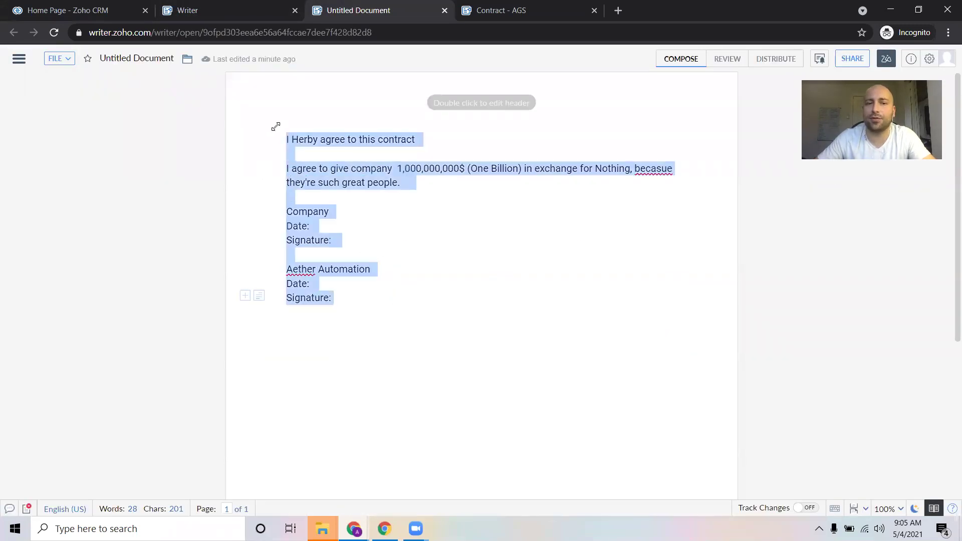
{"action": "left_click", "coordinate": [386, 180]}
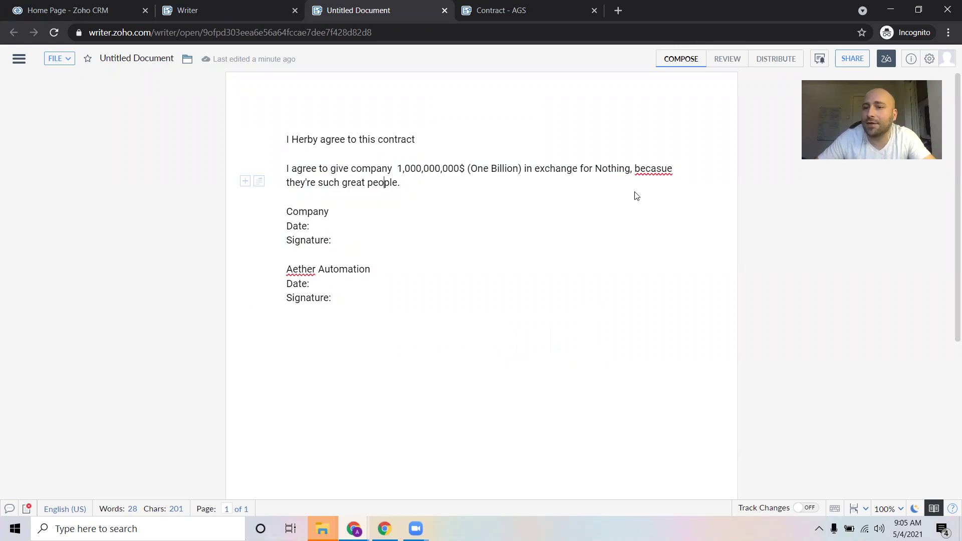
{"action": "right_click", "coordinate": [648, 168]}
{"action": "left_click", "coordinate": [648, 168]}
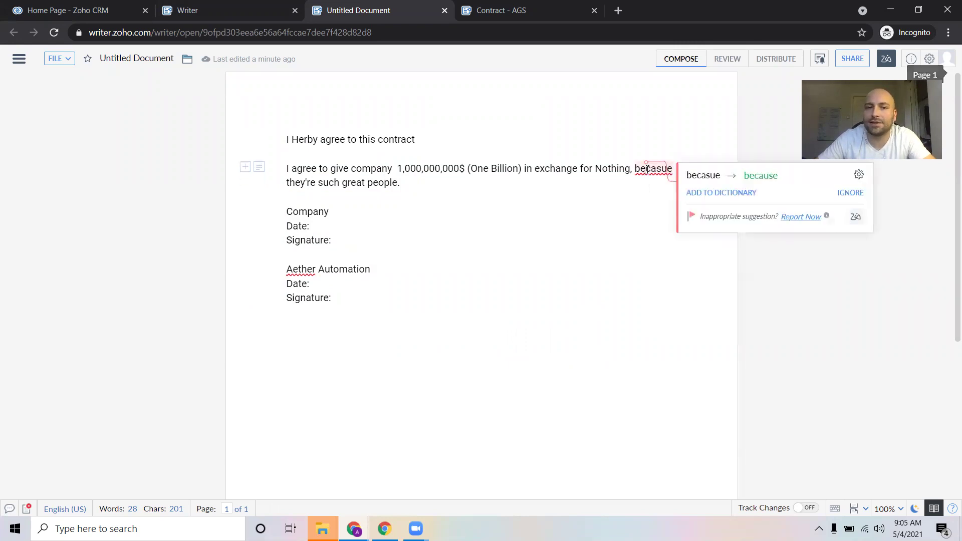
{"action": "left_click", "coordinate": [762, 176]}
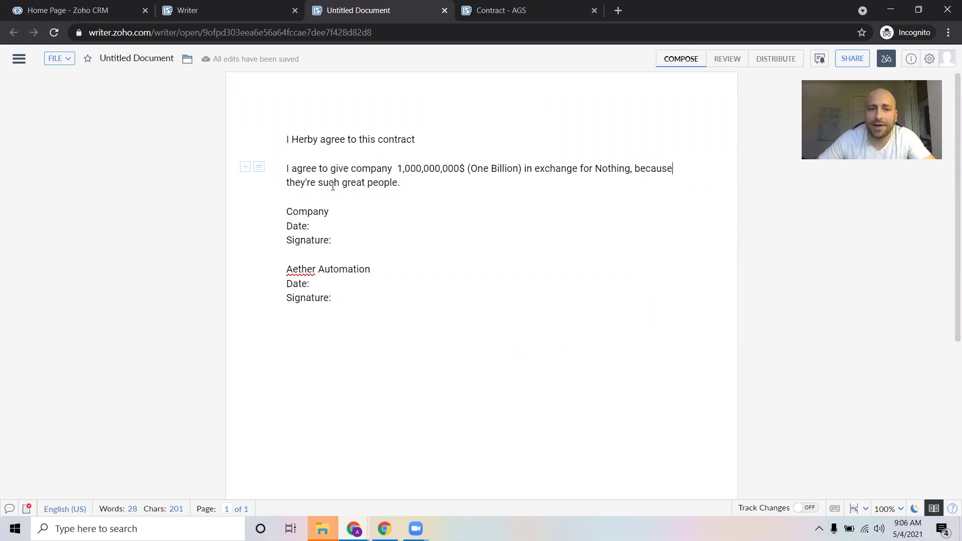
{"action": "left_click", "coordinate": [291, 139]}
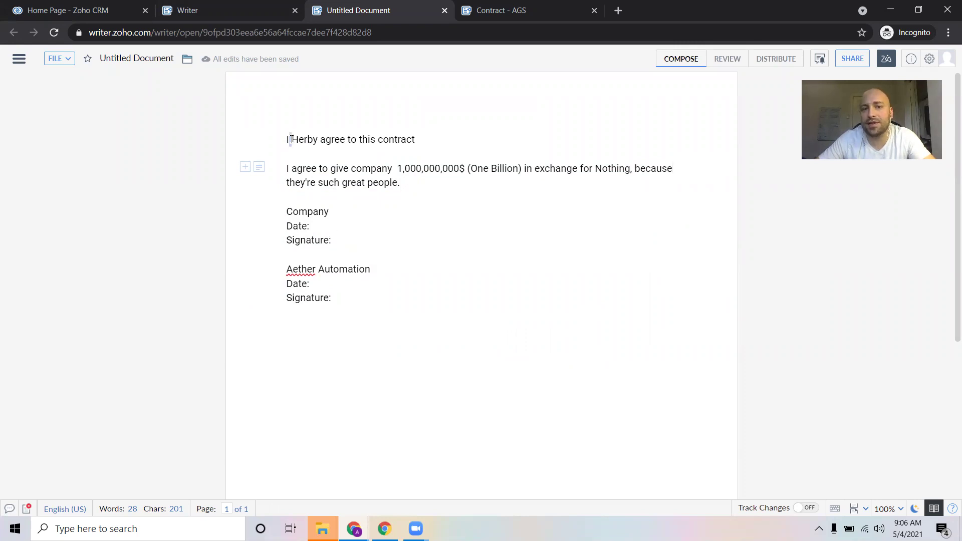
{"action": "left_click_drag", "start_coordinate": [291, 139], "coordinate": [282, 144]}
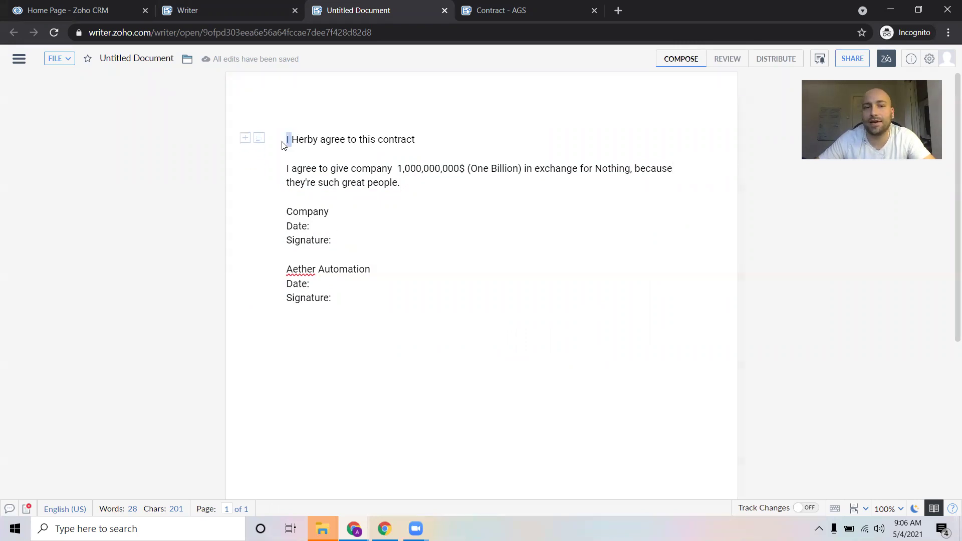
{"action": "left_click", "coordinate": [471, 157]}
{"action": "left_click", "coordinate": [398, 169]}
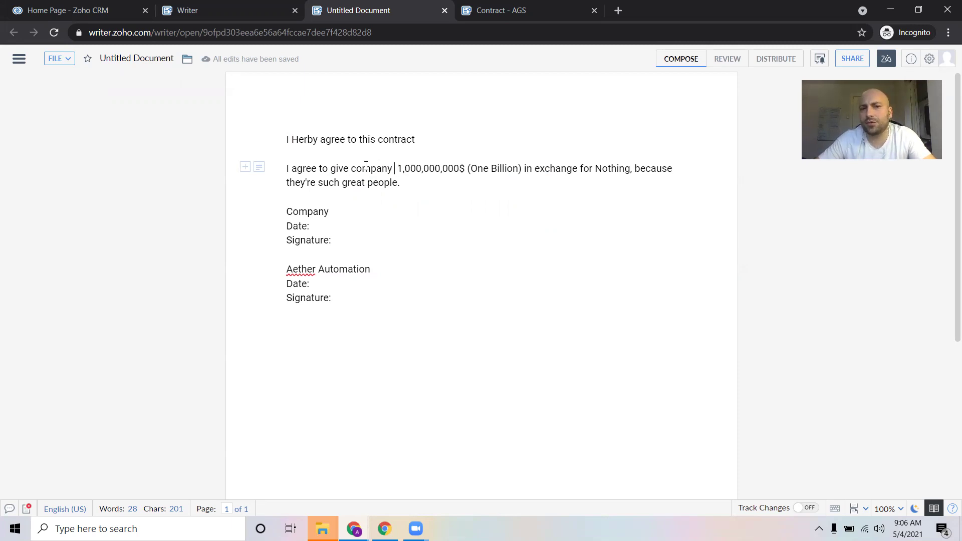
{"action": "left_click_drag", "start_coordinate": [357, 168], "coordinate": [397, 168]}
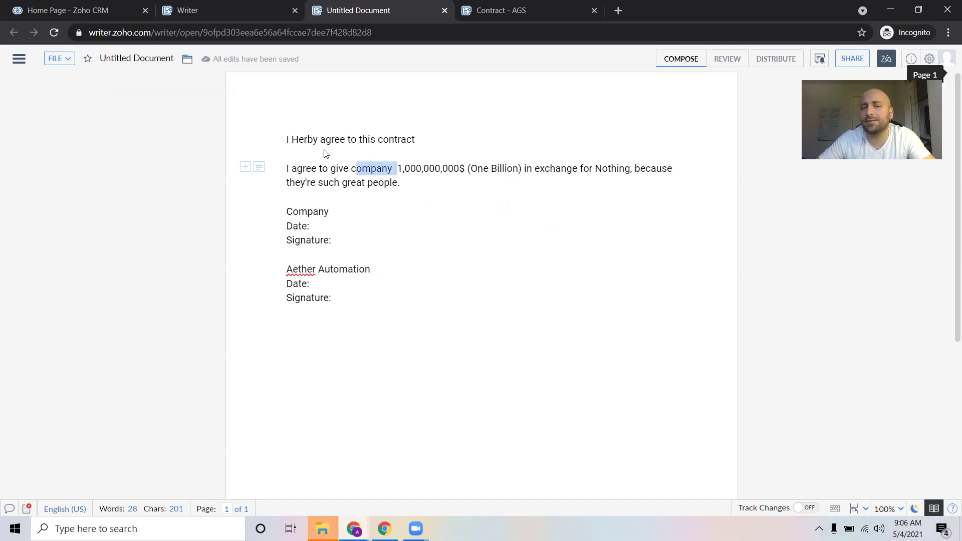
{"action": "left_click", "coordinate": [286, 139]}
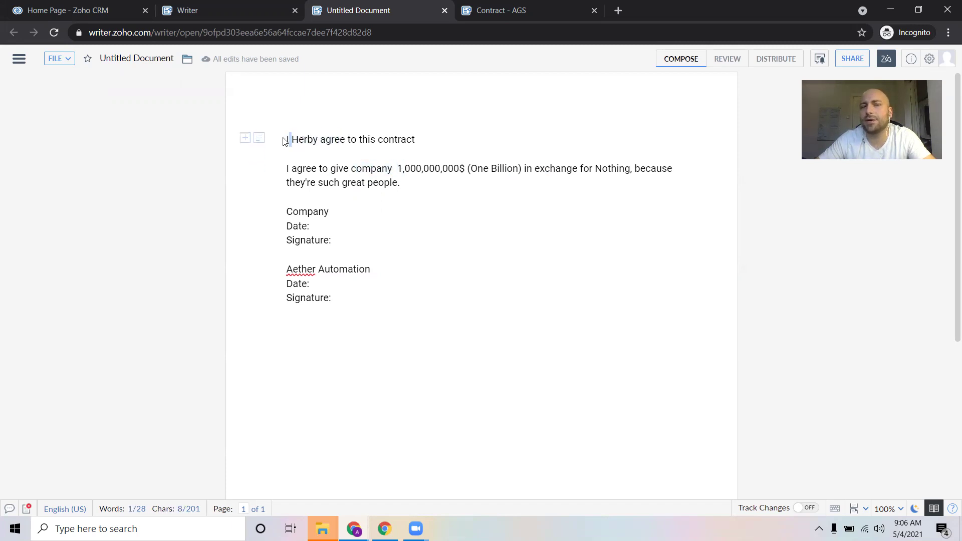
{"action": "left_click_drag", "start_coordinate": [285, 140], "coordinate": [291, 140]}
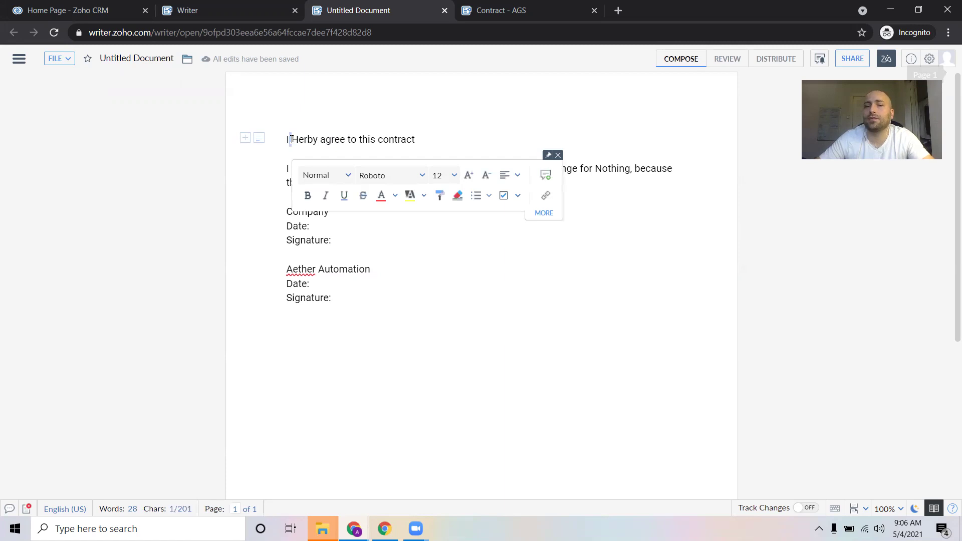
{"action": "left_click", "coordinate": [291, 139]}
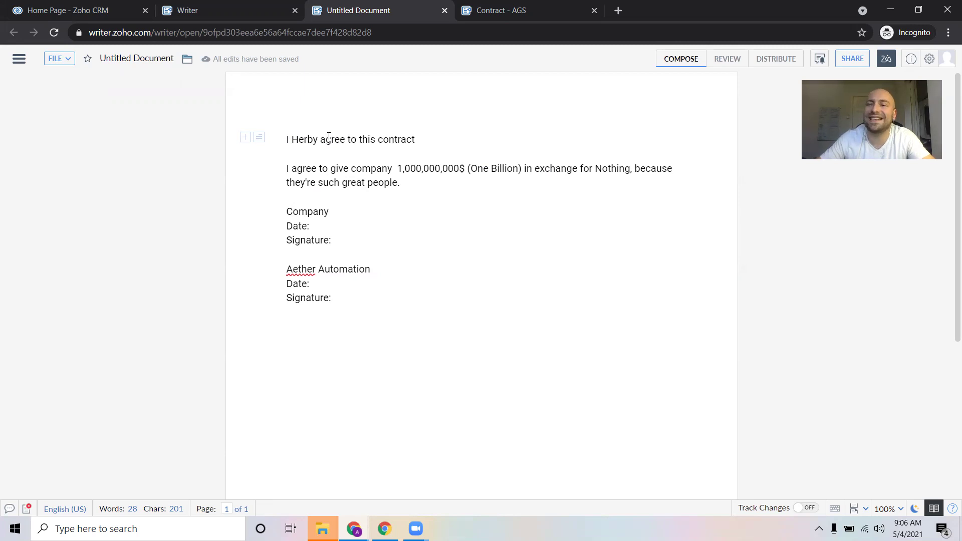
{"action": "left_click", "coordinate": [291, 140]}
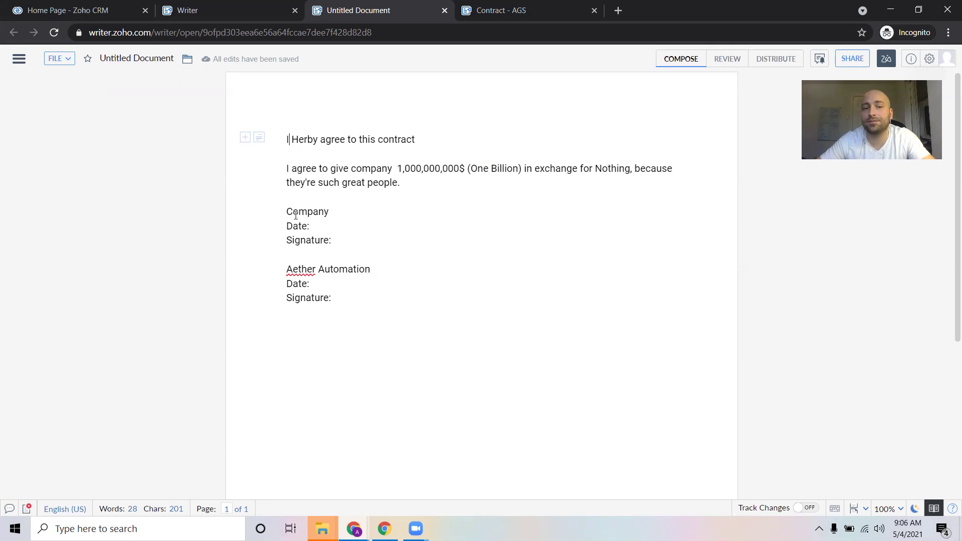
{"action": "left_click_drag", "start_coordinate": [296, 216], "coordinate": [356, 242]}
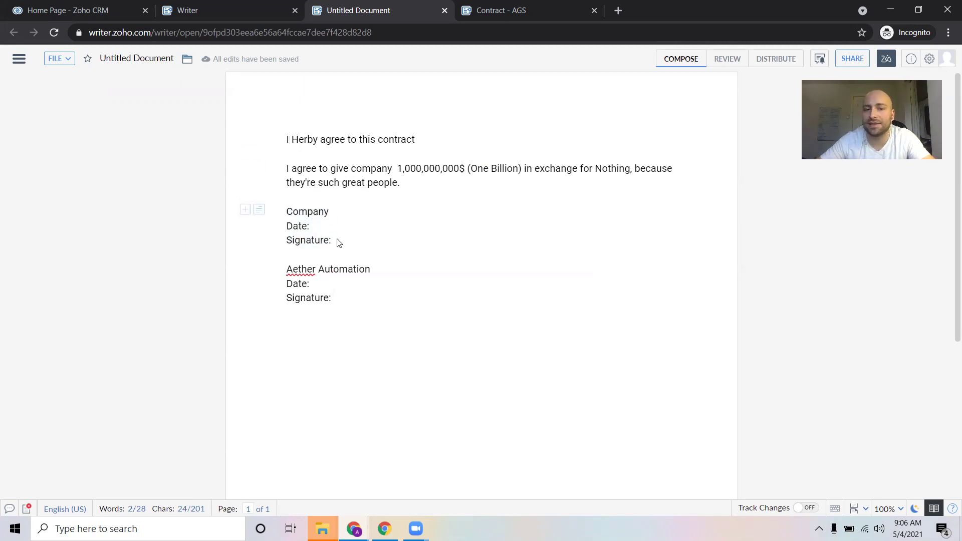
{"action": "left_click", "coordinate": [288, 268]}
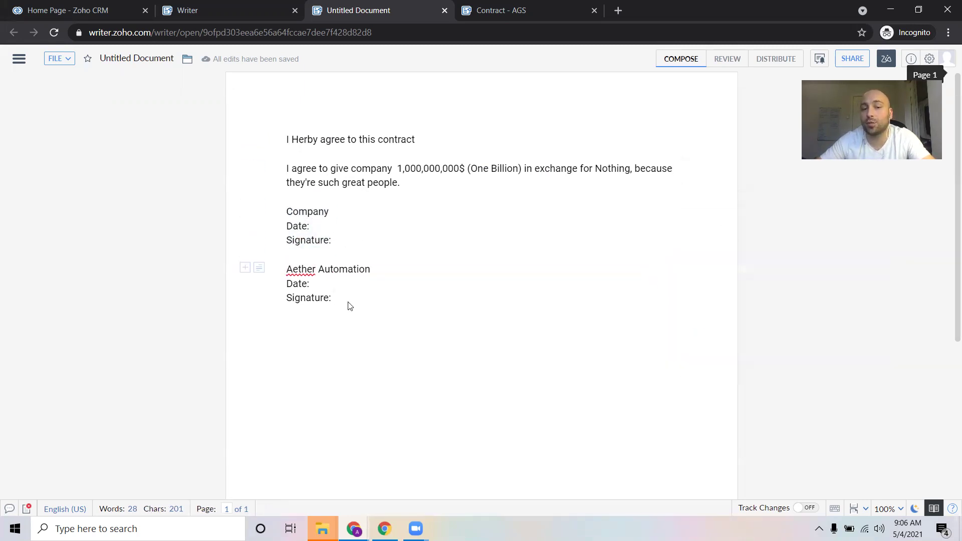
{"action": "left_click_drag", "start_coordinate": [350, 306], "coordinate": [286, 267]}
{"action": "left_click", "coordinate": [329, 272]}
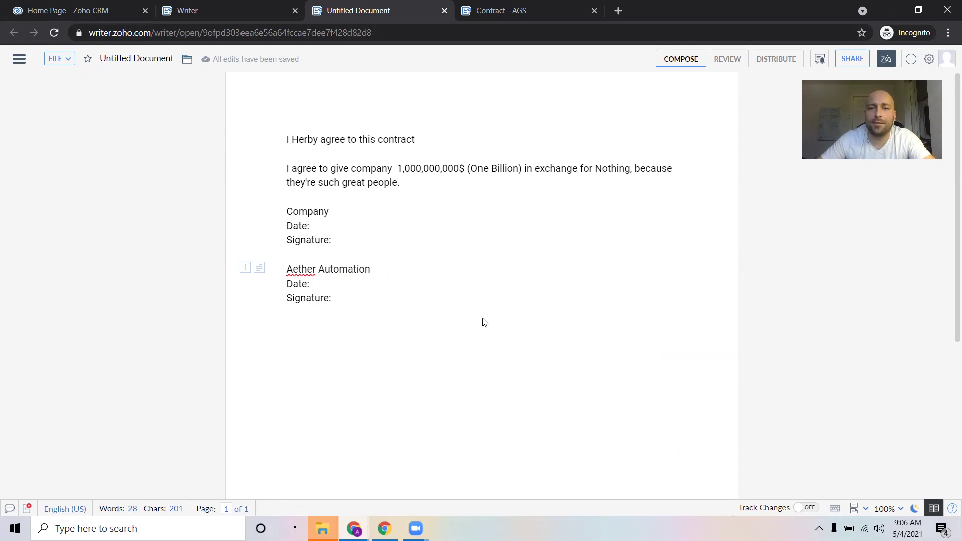
Step: Show the Automate sidebar with Merge, Zoho Forms driven and Sign template options
{"action": "left_click", "coordinate": [19, 61]}
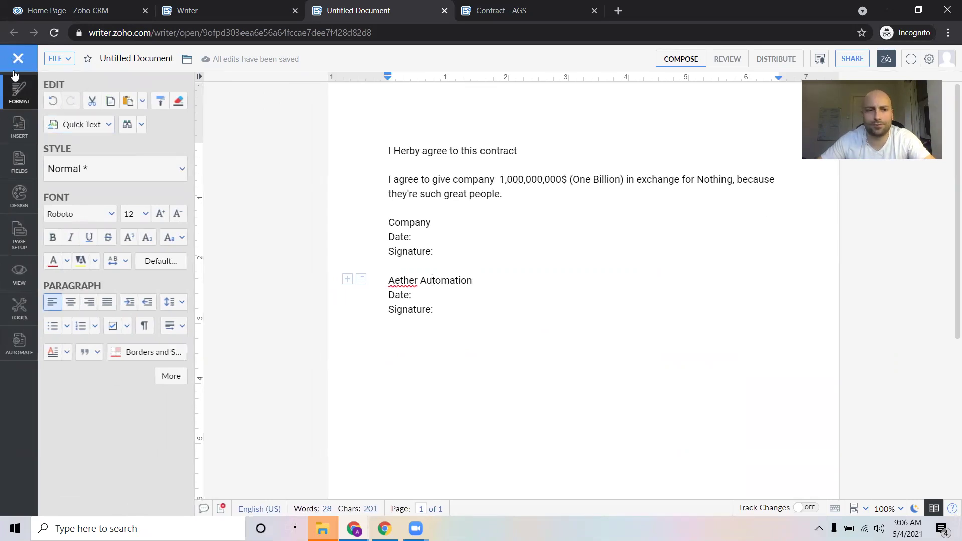
{"action": "left_click", "coordinate": [20, 342]}
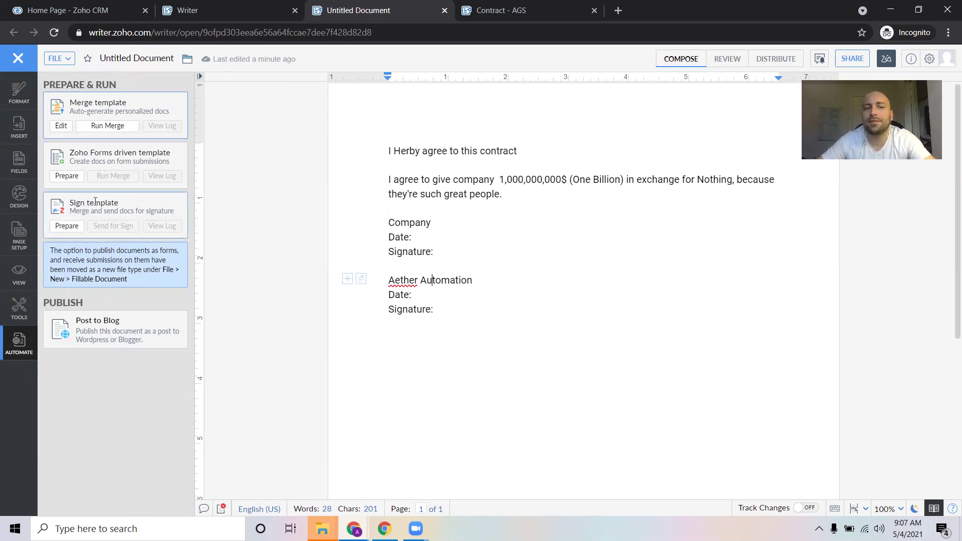
{"action": "left_click_drag", "start_coordinate": [383, 223], "coordinate": [455, 315]}
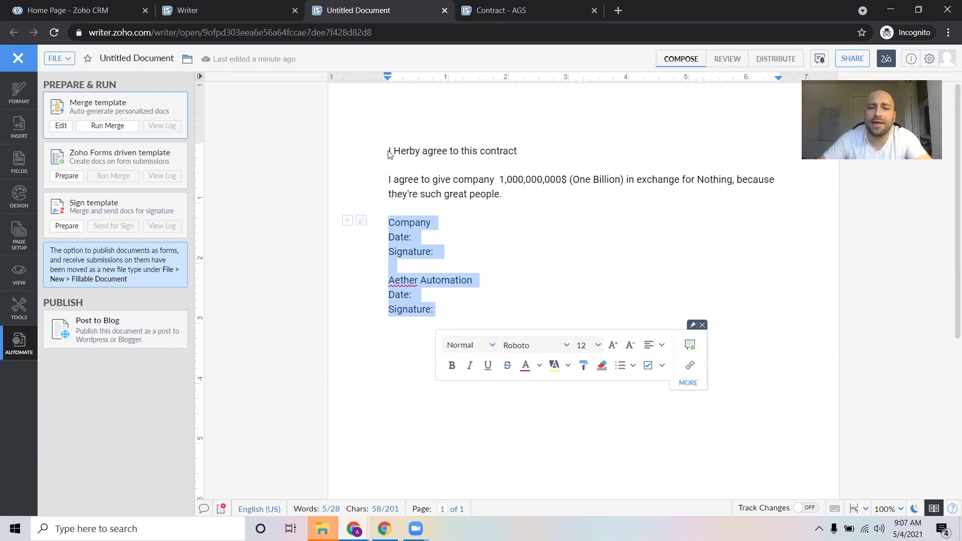
{"action": "left_click_drag", "start_coordinate": [389, 151], "coordinate": [409, 152]}
{"action": "left_click", "coordinate": [492, 151]}
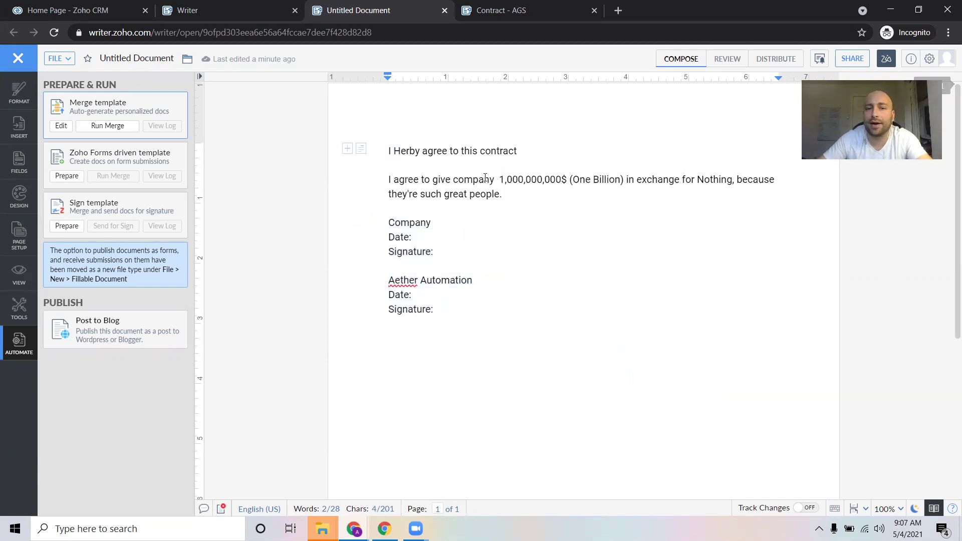
{"action": "left_click_drag", "start_coordinate": [484, 179], "coordinate": [516, 179]}
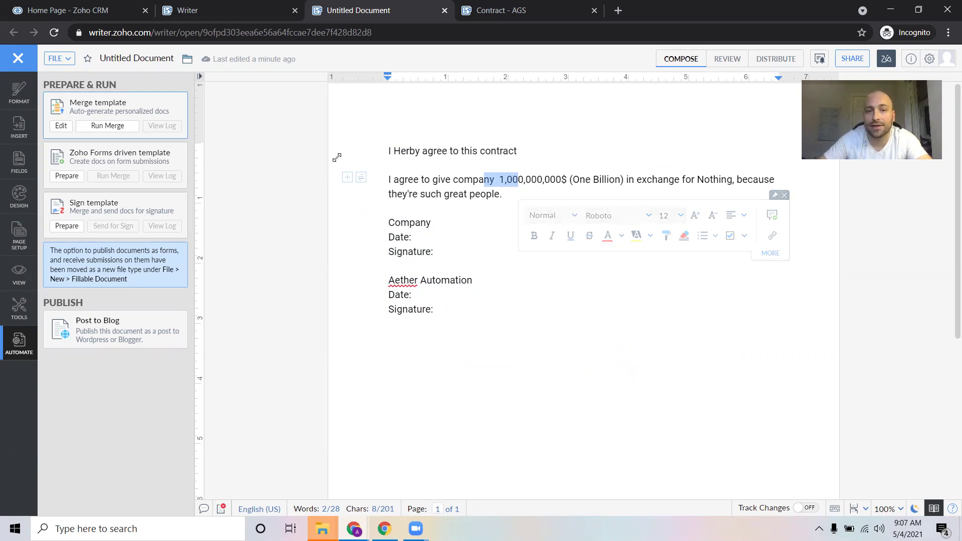
{"action": "left_click", "coordinate": [429, 185]}
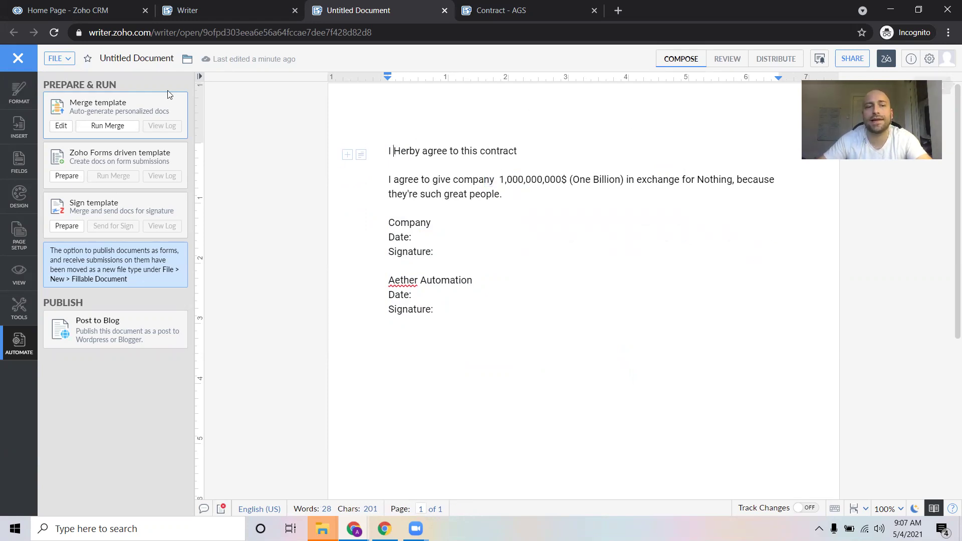
Step: Delete the existing Contact_Name merge field from the merge template setup
{"action": "left_click", "coordinate": [61, 125]}
{"action": "scroll", "coordinate": [116, 200], "scroll_direction": "down", "scroll_amount": 3}
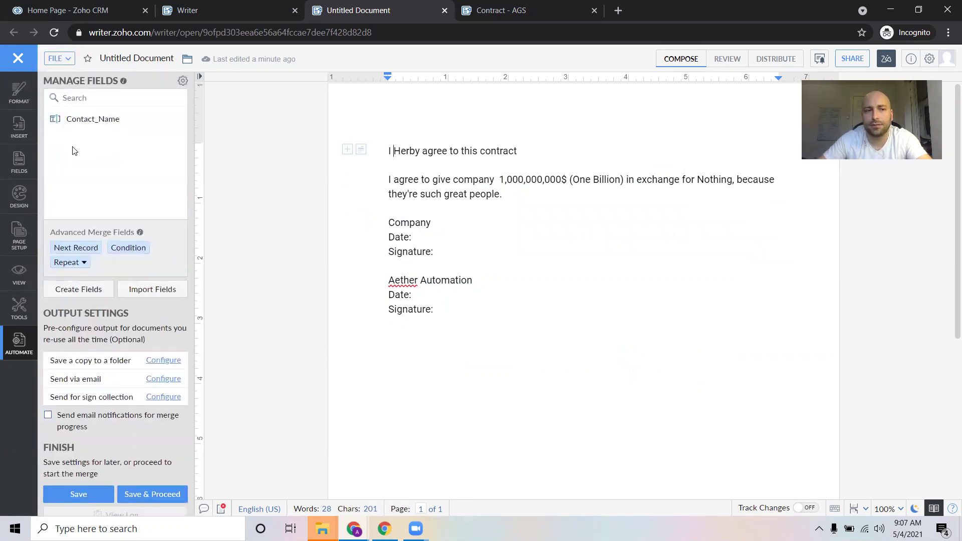
{"action": "left_click", "coordinate": [176, 120]}
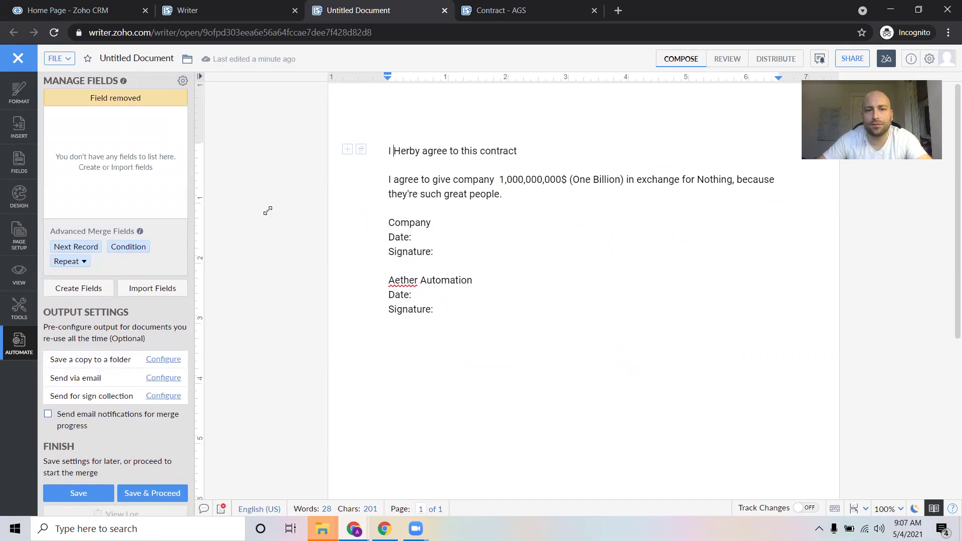
Step: Create a Plain text merge field labelled Customer_Name
{"action": "left_click", "coordinate": [86, 285]}
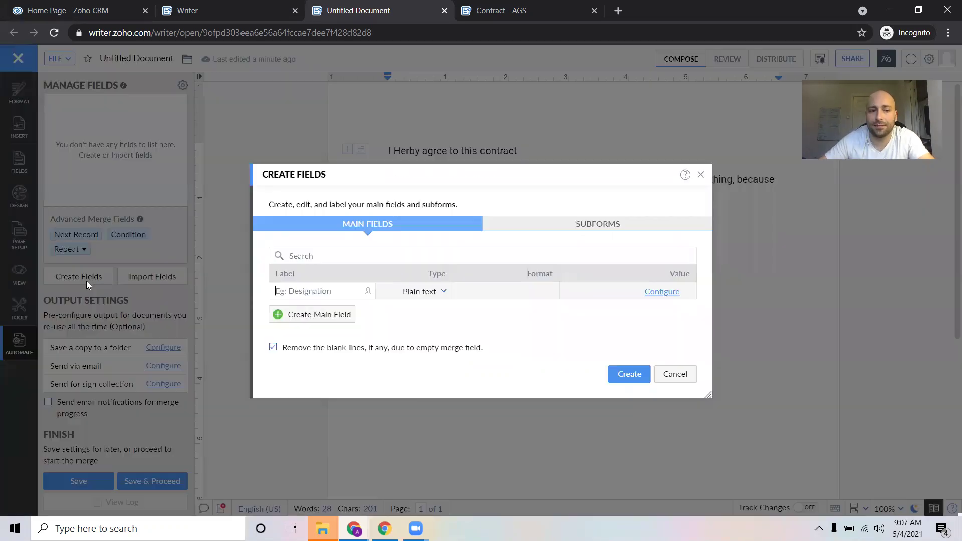
{"action": "left_click", "coordinate": [430, 291]}
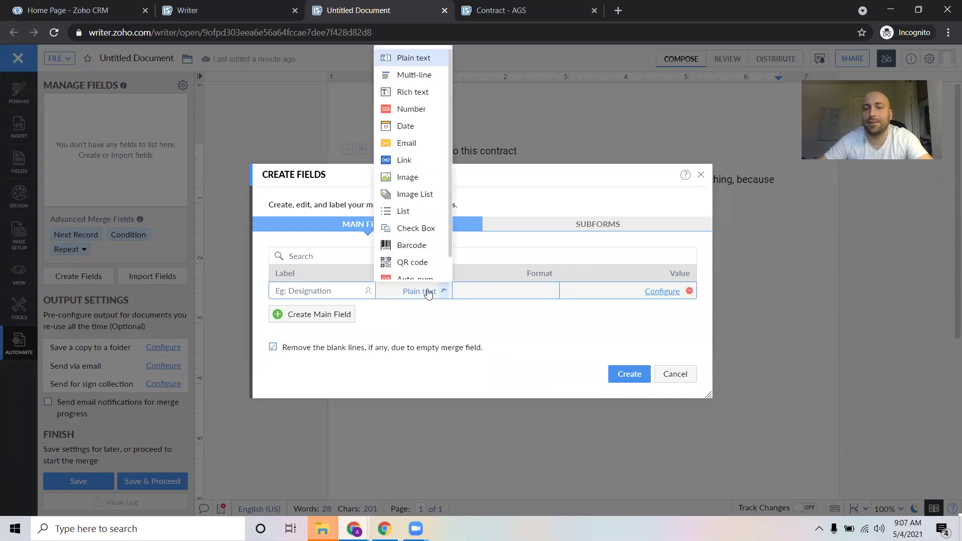
{"action": "scroll", "coordinate": [415, 201], "scroll_direction": "down", "scroll_amount": 2}
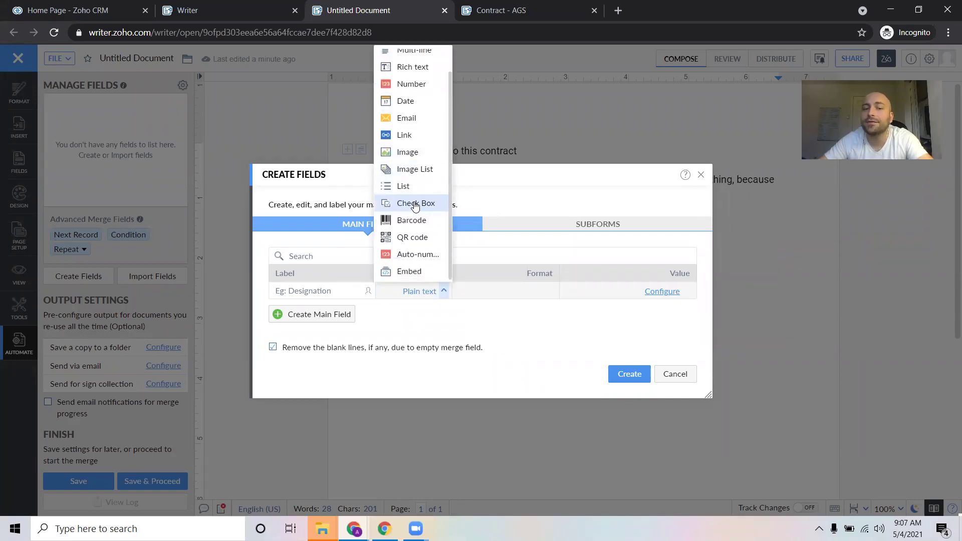
{"action": "scroll", "coordinate": [404, 76], "scroll_direction": "up", "scroll_amount": 2}
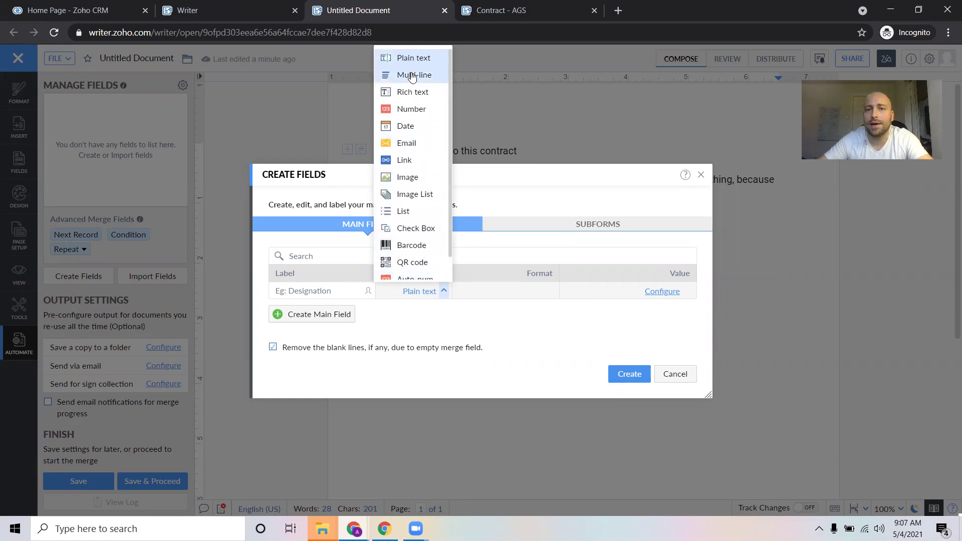
{"action": "left_click", "coordinate": [402, 58]}
{"action": "left_click", "coordinate": [320, 291]}
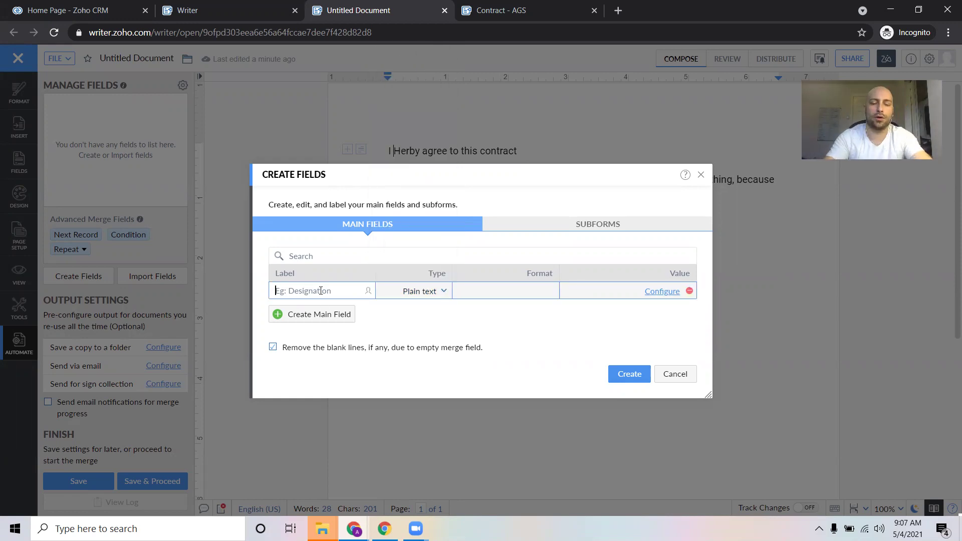
{"action": "type", "text": "Customer"}
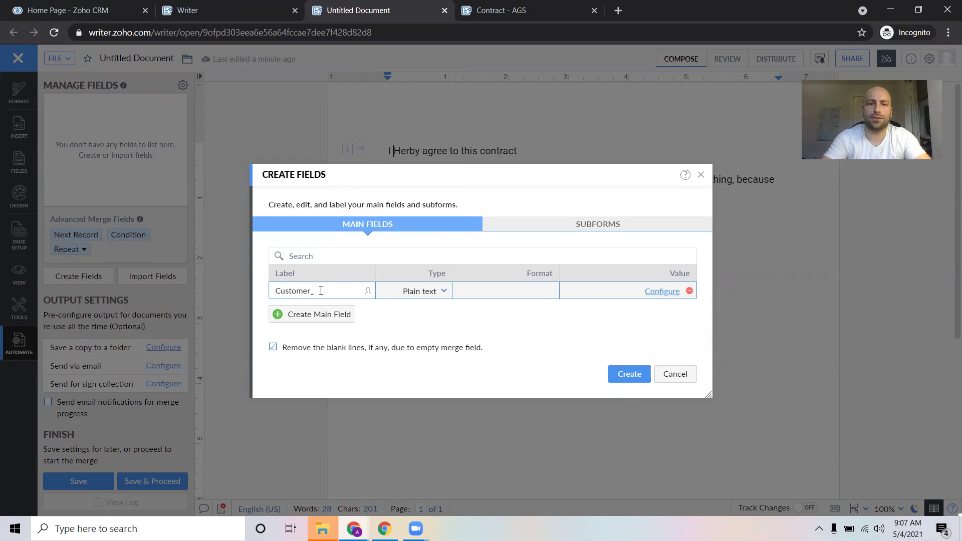
{"action": "type", "text": "_Name"}
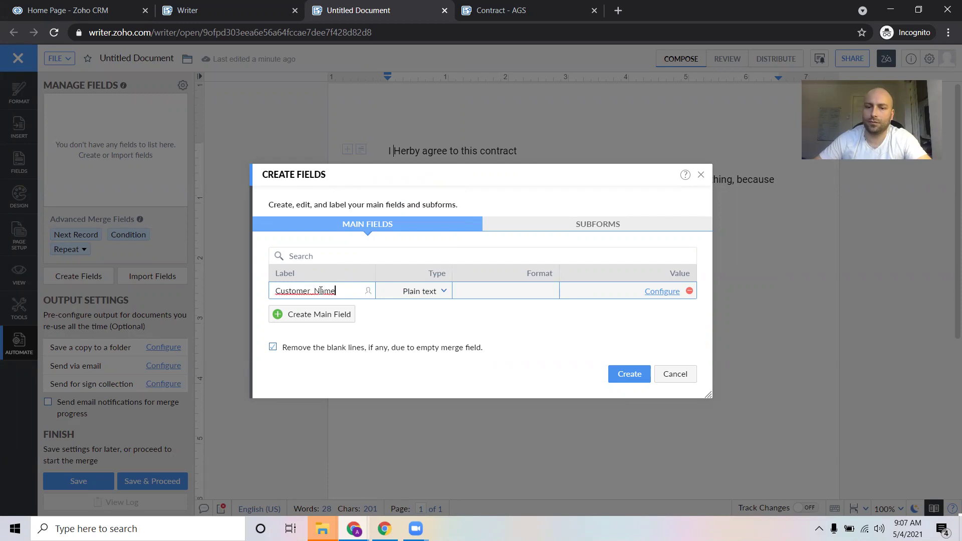
{"action": "left_click", "coordinate": [630, 374]}
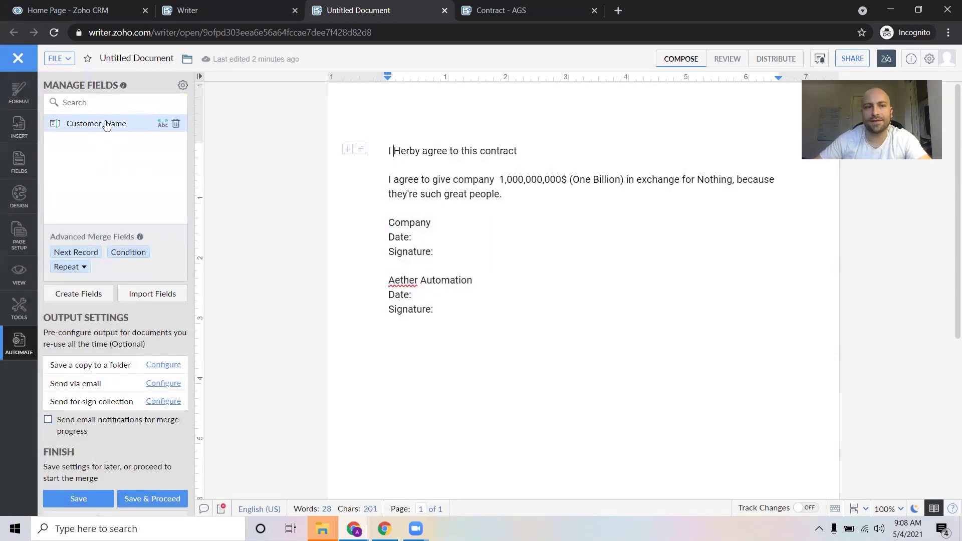
Step: Insert the Customer_Name field into the first line before 'Herby'
{"action": "left_click_drag", "start_coordinate": [105, 124], "coordinate": [129, 130]}
{"action": "left_click", "coordinate": [129, 131]}
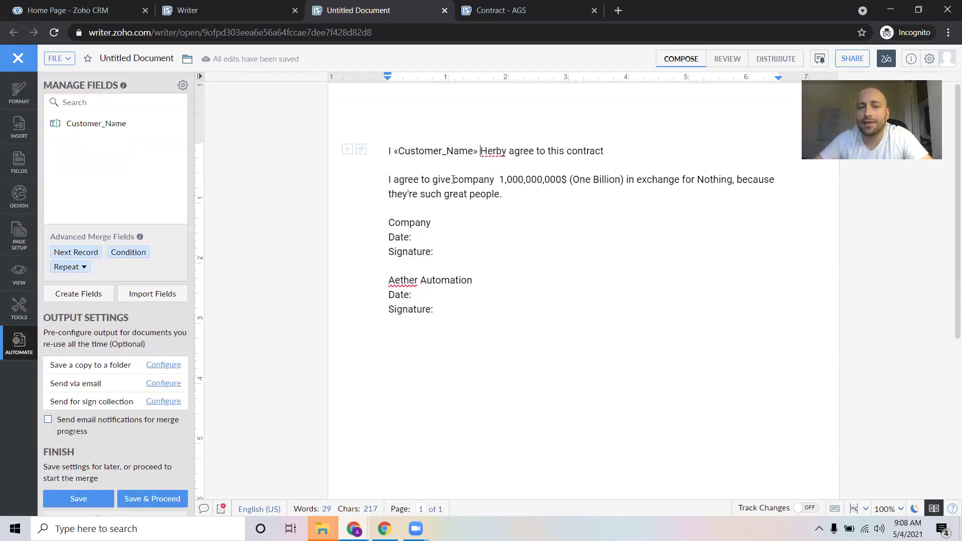
{"action": "left_click", "coordinate": [496, 179]}
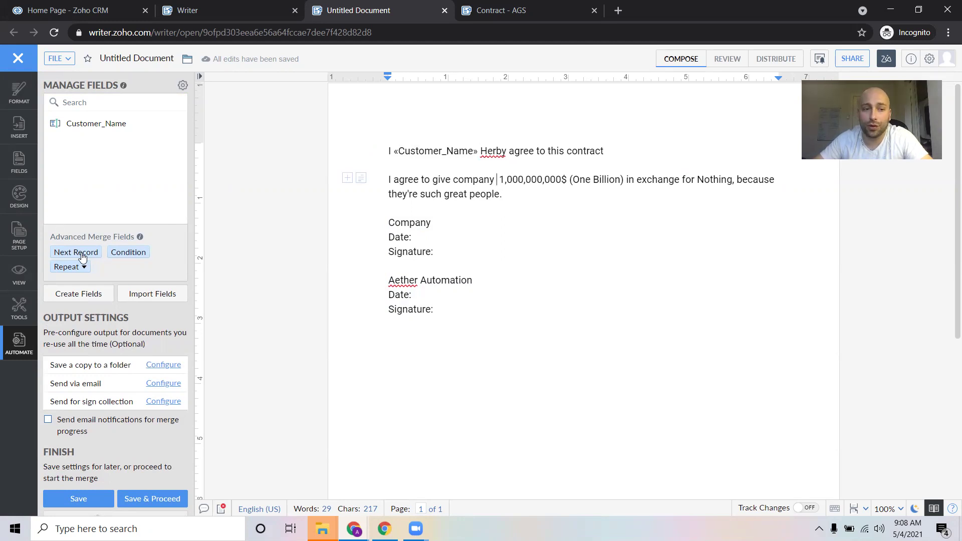
{"action": "left_click", "coordinate": [90, 295]}
Step: Add and save a second merge field labelled Company_Name
{"action": "left_click", "coordinate": [339, 294]}
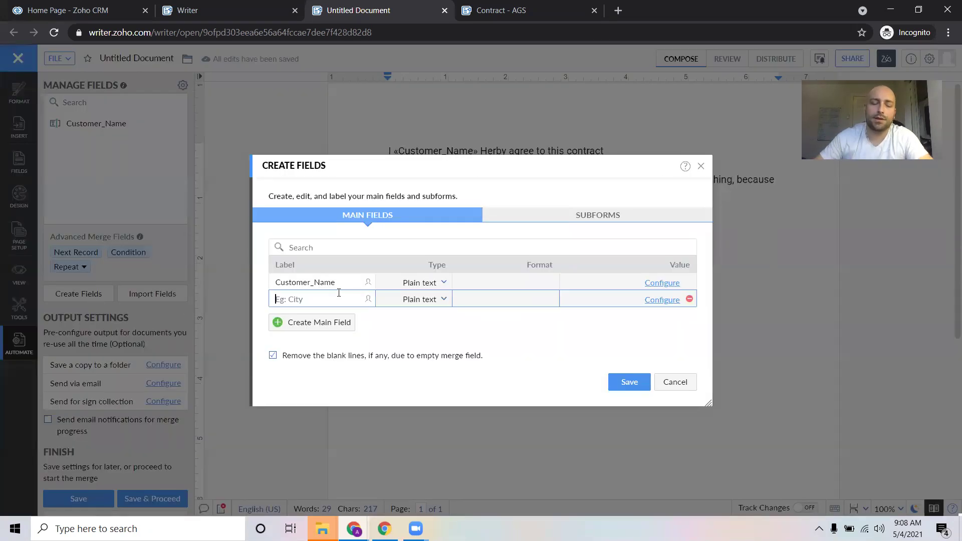
{"action": "type", "text": "c"}
{"action": "key", "text": "BackSpace"}
{"action": "type", "text": "Coma"}
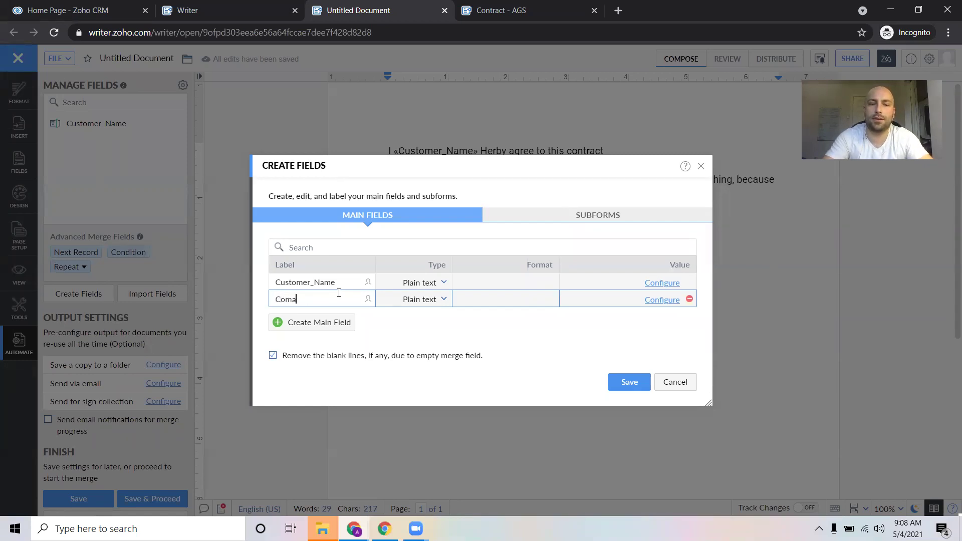
{"action": "type", "text": "pnny_Name"}
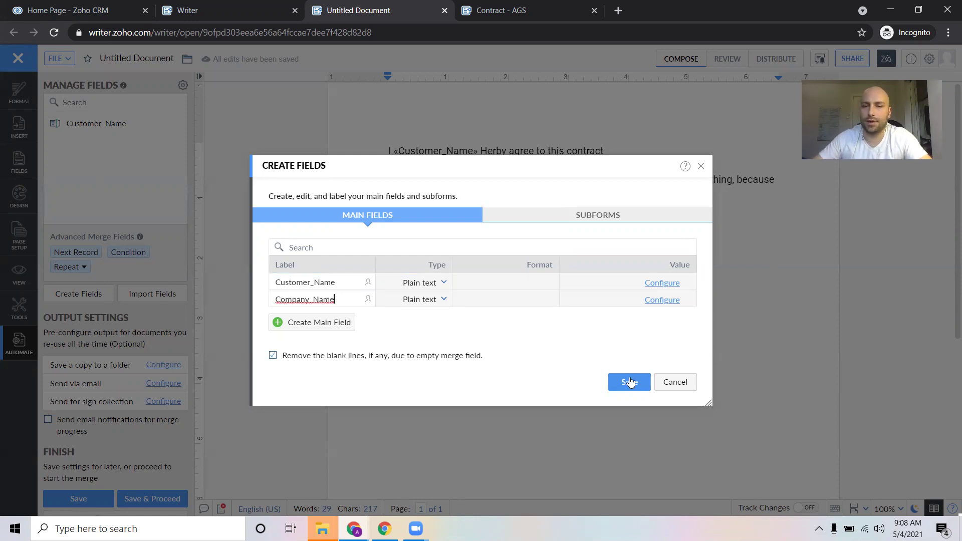
{"action": "left_click", "coordinate": [627, 382]}
Step: Insert the Company_Name field after 'company' in the second sentence
{"action": "left_click", "coordinate": [93, 141]}
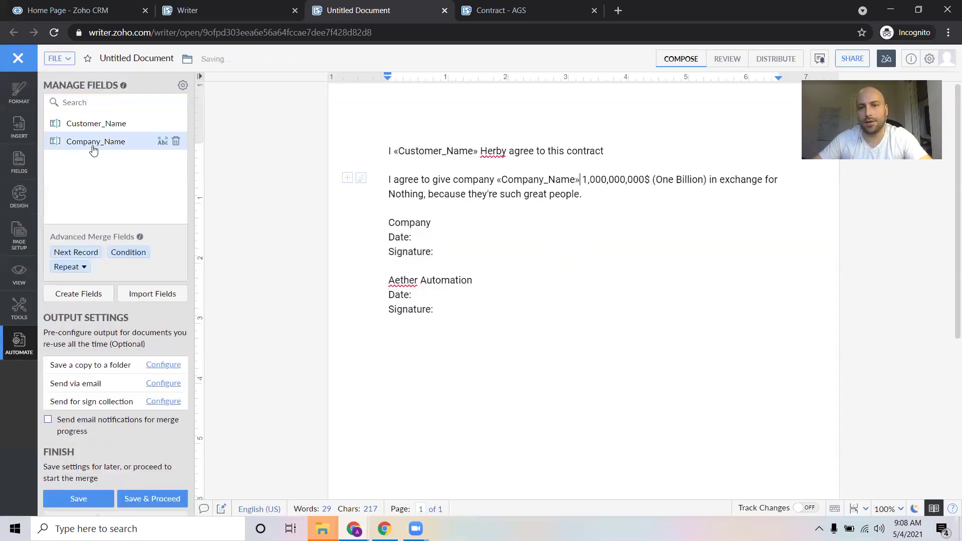
{"action": "left_click_drag", "start_coordinate": [394, 179], "coordinate": [580, 181]}
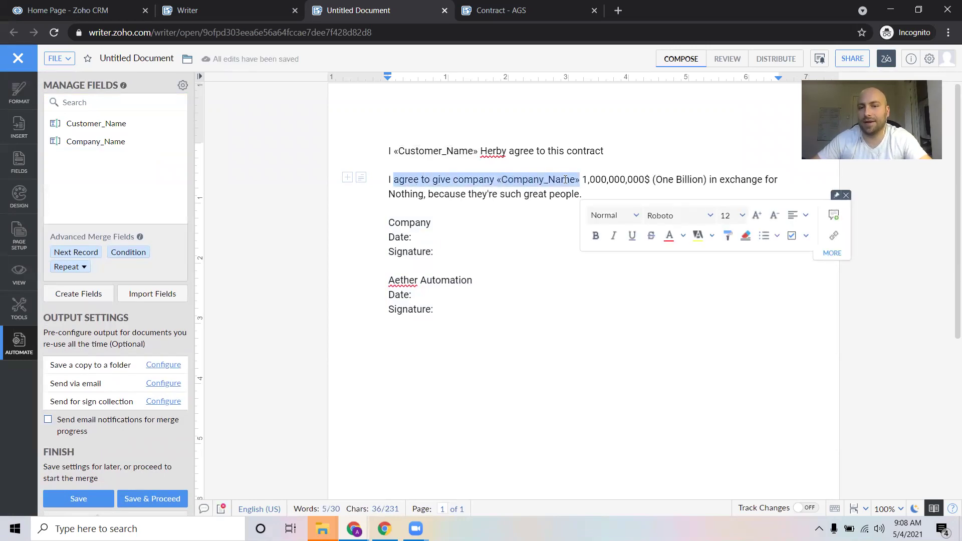
{"action": "left_click", "coordinate": [597, 181]}
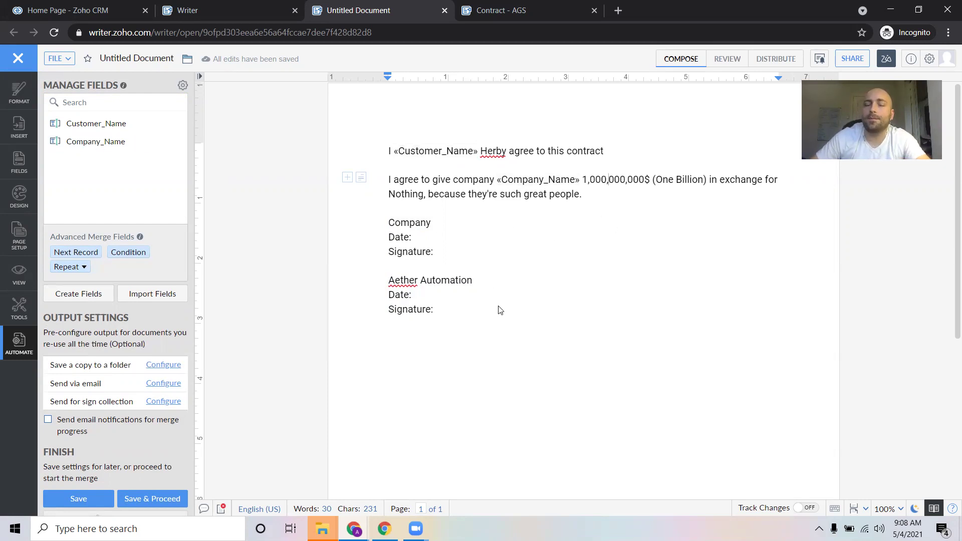
Step: Select the Company and Aether Automation signature blocks, then show the Prepare & Run options
{"action": "left_click_drag", "start_coordinate": [461, 317], "coordinate": [380, 221]}
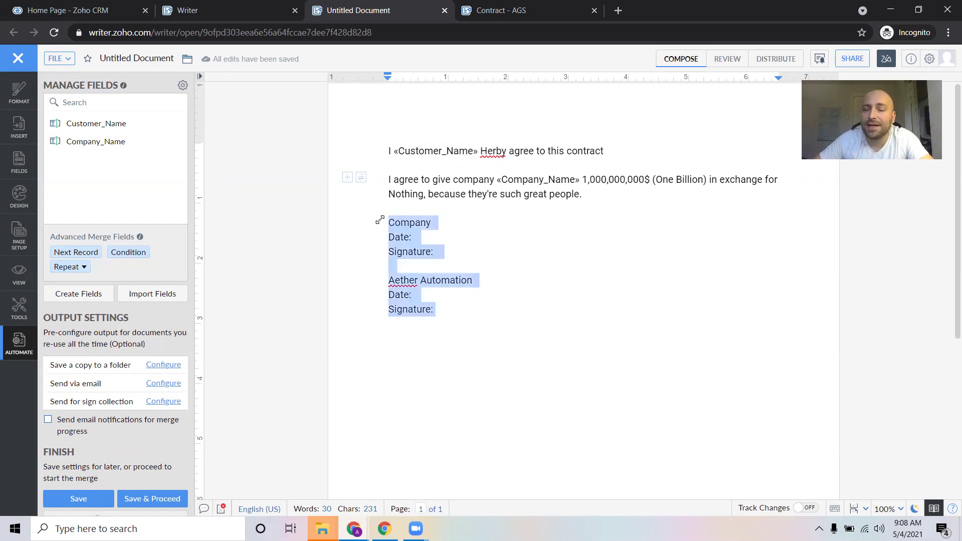
{"action": "left_click", "coordinate": [462, 253]}
{"action": "double_click", "coordinate": [460, 252]}
{"action": "left_click", "coordinate": [452, 254]}
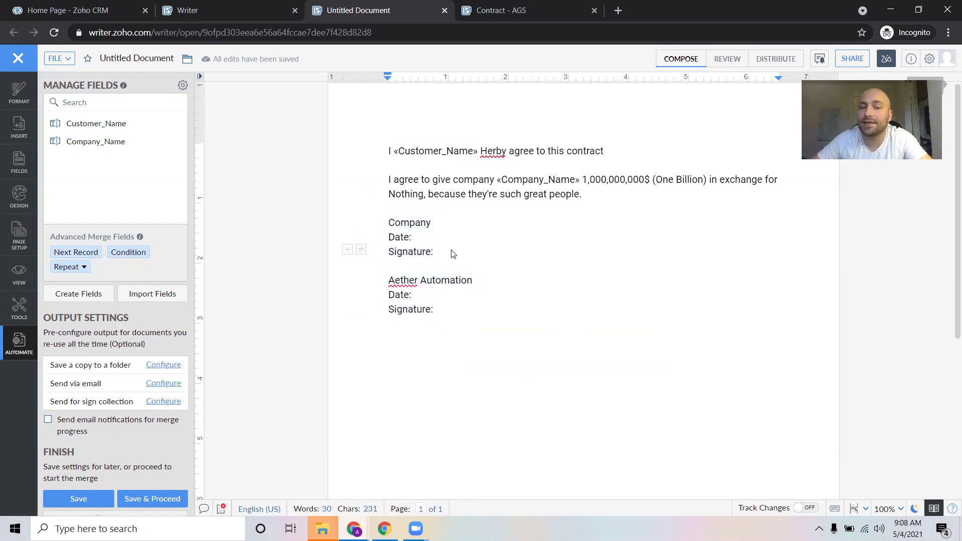
{"action": "left_click_drag", "start_coordinate": [453, 254], "coordinate": [388, 221]}
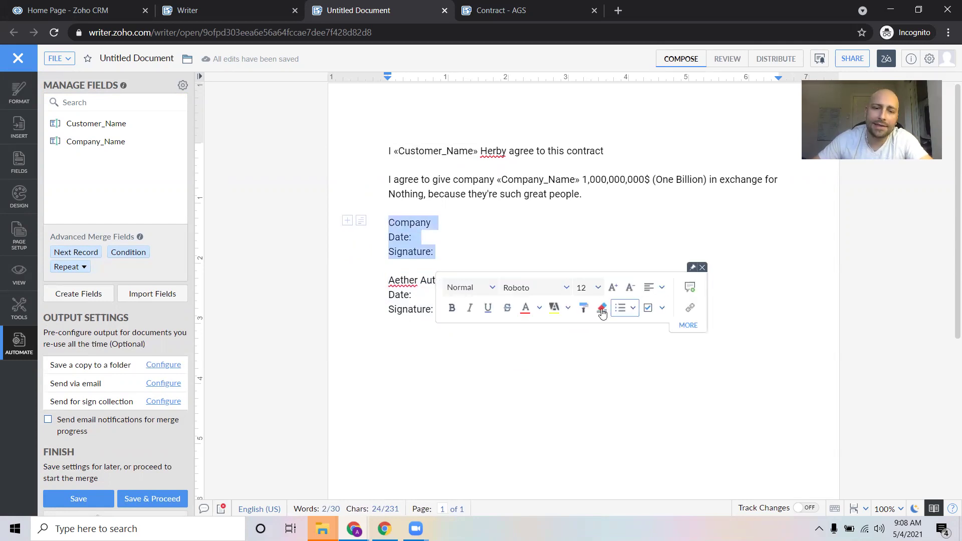
{"action": "left_click", "coordinate": [600, 210]}
{"action": "mouse_move", "coordinate": [457, 307]}
{"action": "left_mouse_down"}
{"action": "mouse_move", "coordinate": [374, 285]}
{"action": "mouse_move", "coordinate": [380, 277]}
{"action": "left_mouse_up"}
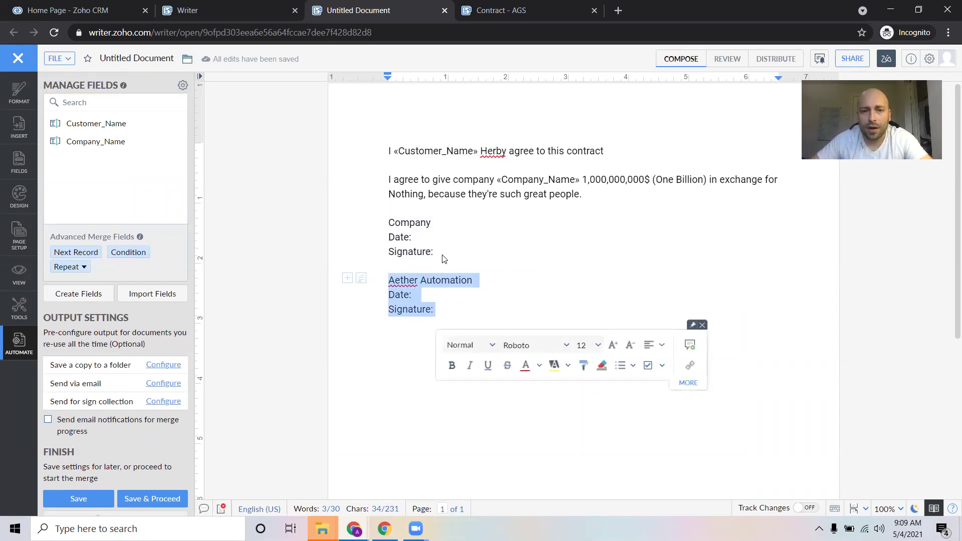
{"action": "left_click", "coordinate": [87, 500]}
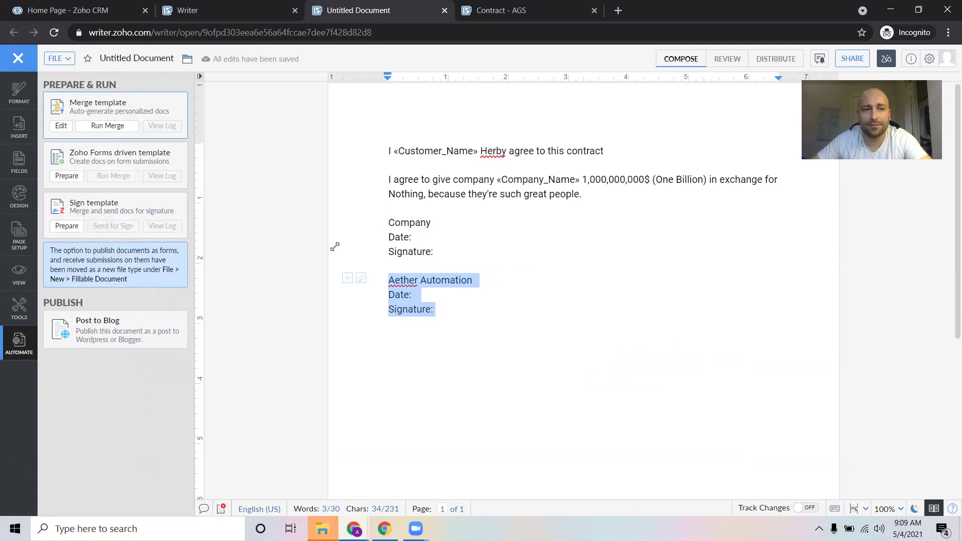
Step: Prepare a sign template with a second signer and make Signer 2 active
{"action": "left_click", "coordinate": [412, 230]}
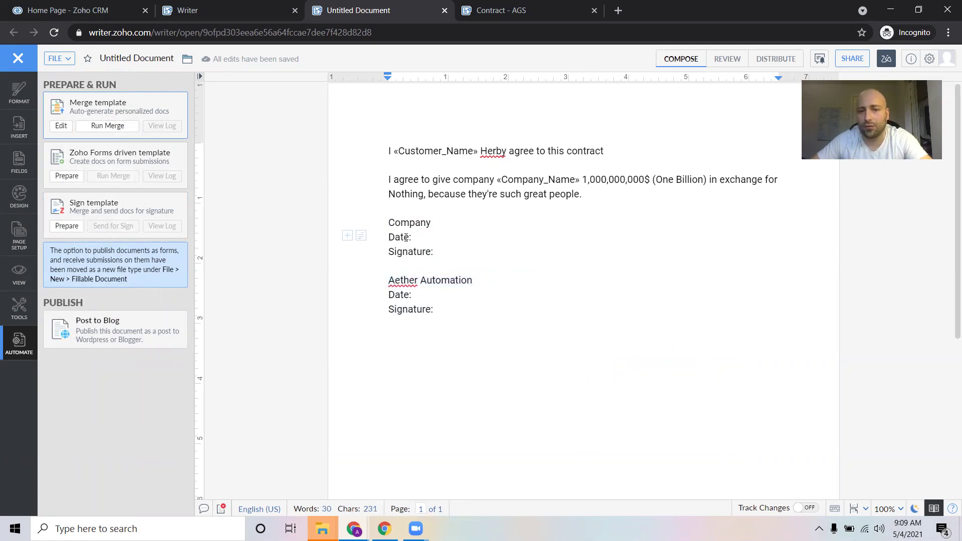
{"action": "left_click", "coordinate": [67, 226]}
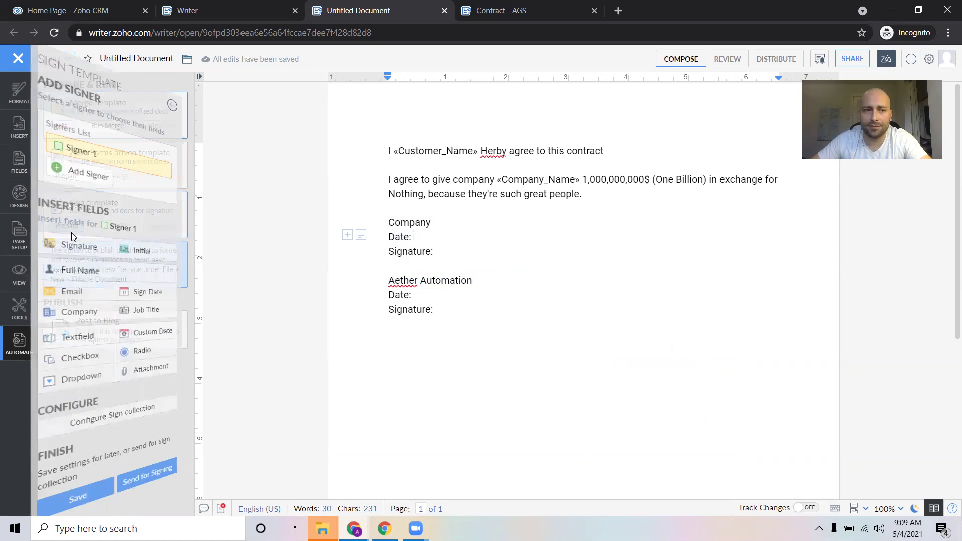
{"action": "left_click", "coordinate": [93, 179]}
{"action": "left_click", "coordinate": [93, 180]}
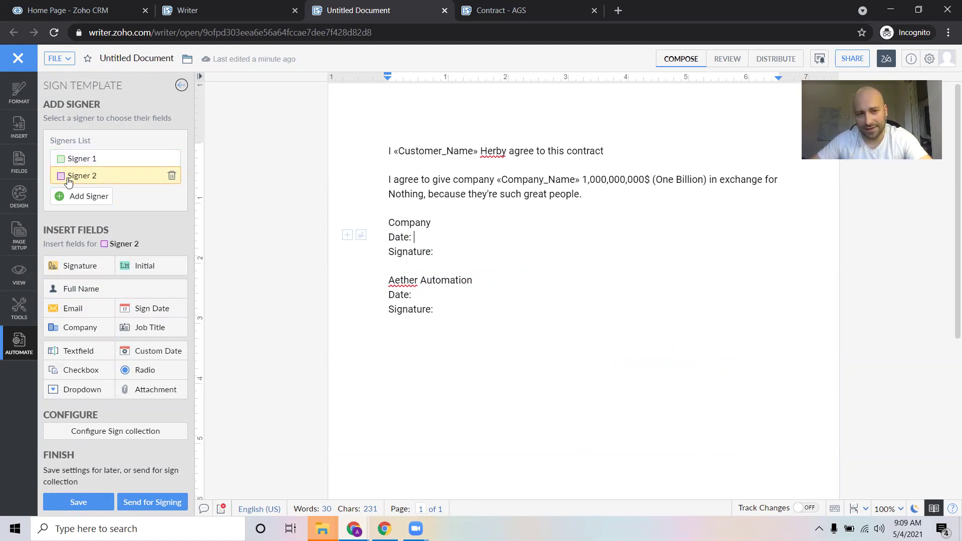
Step: Insert Signer 2's Sign Date after 'Date:' and Signature after 'Signature:' in the Company block
{"action": "left_click_drag", "start_coordinate": [44, 244], "coordinate": [140, 245]}
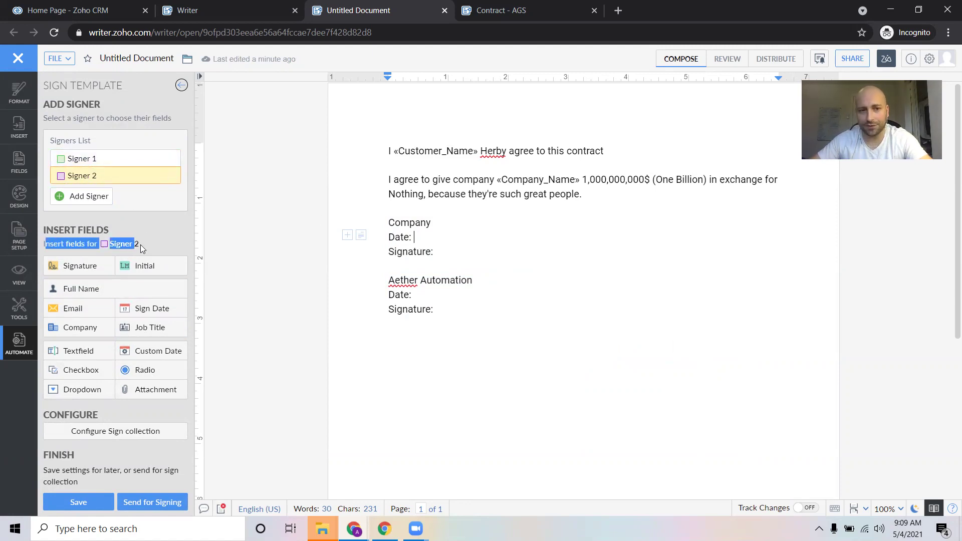
{"action": "left_click", "coordinate": [426, 241]}
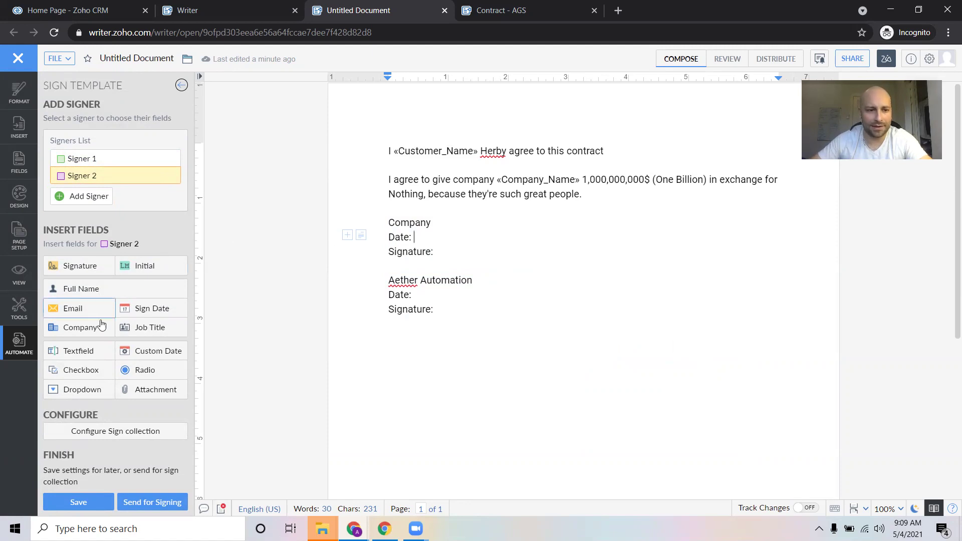
{"action": "left_click", "coordinate": [155, 309]}
{"action": "key", "text": "Down"}
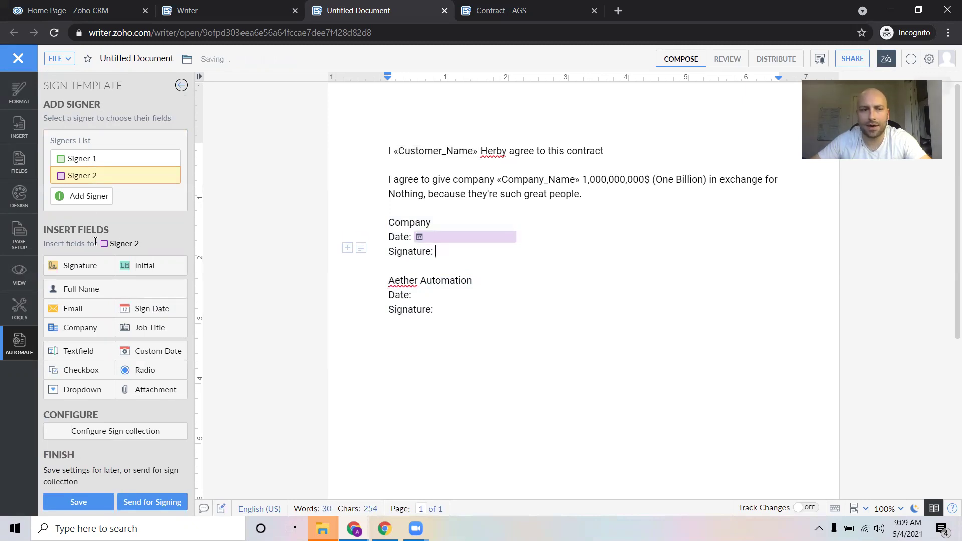
{"action": "left_click", "coordinate": [65, 267]}
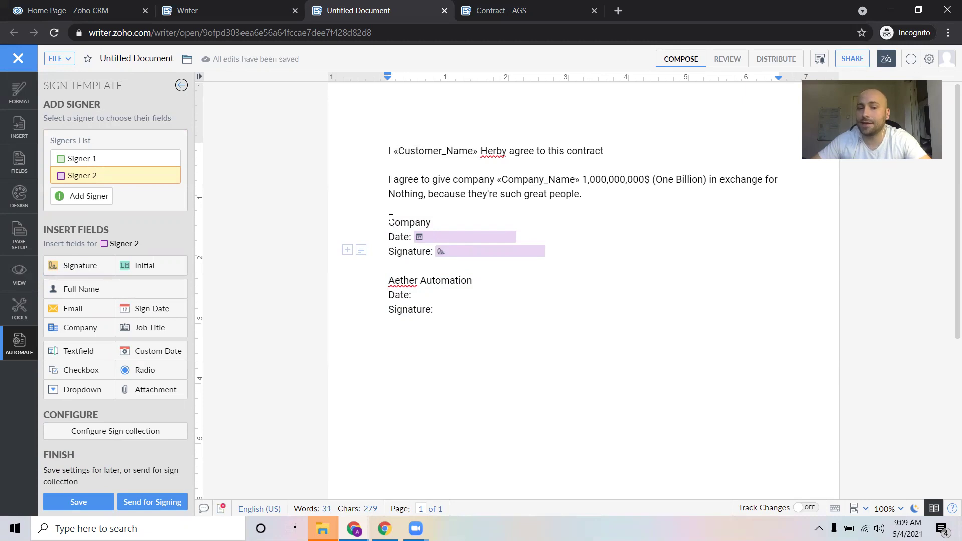
Step: Insert Signer 1's Sign Date and Signature fields in the Aether Automation block, then save
{"action": "left_click", "coordinate": [78, 160]}
{"action": "left_click", "coordinate": [433, 296]}
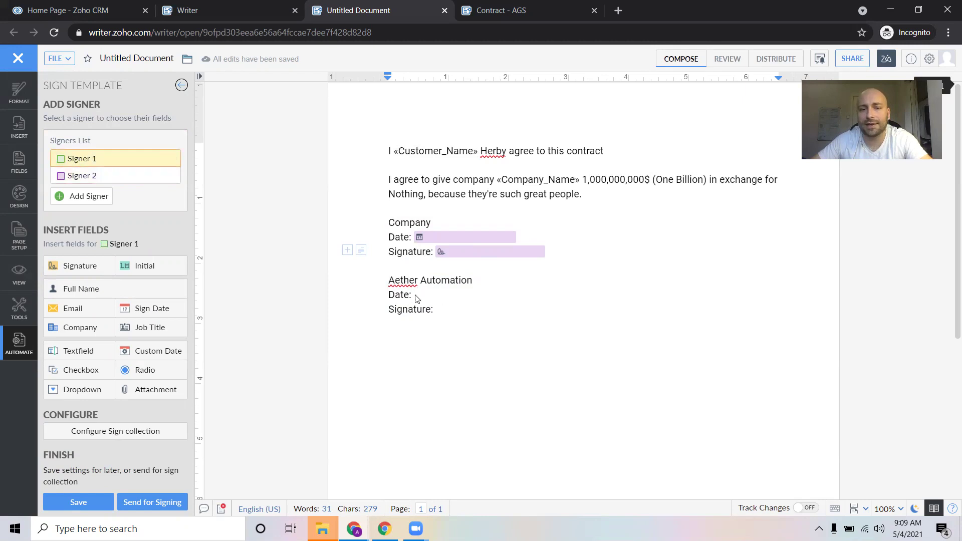
{"action": "left_click", "coordinate": [152, 308]}
{"action": "left_click", "coordinate": [442, 307]}
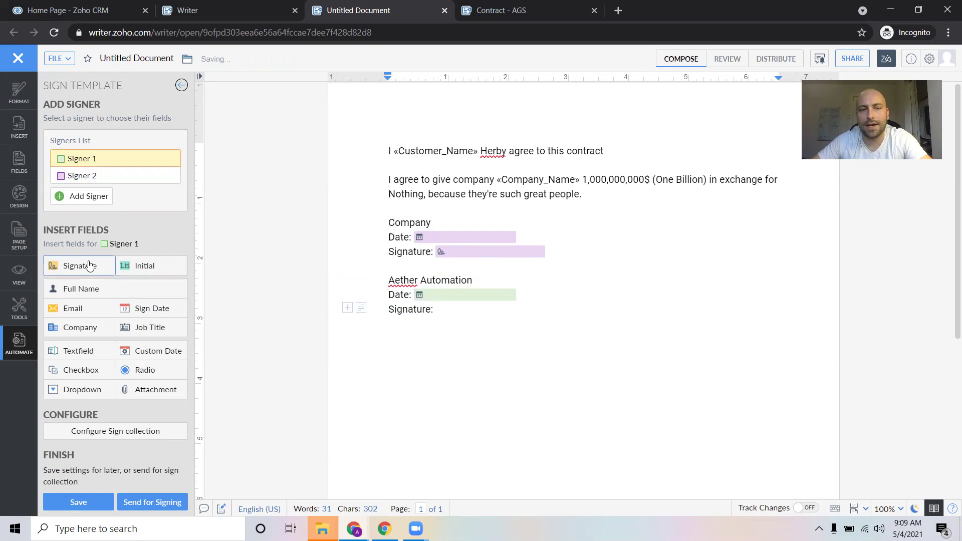
{"action": "left_click", "coordinate": [88, 266]}
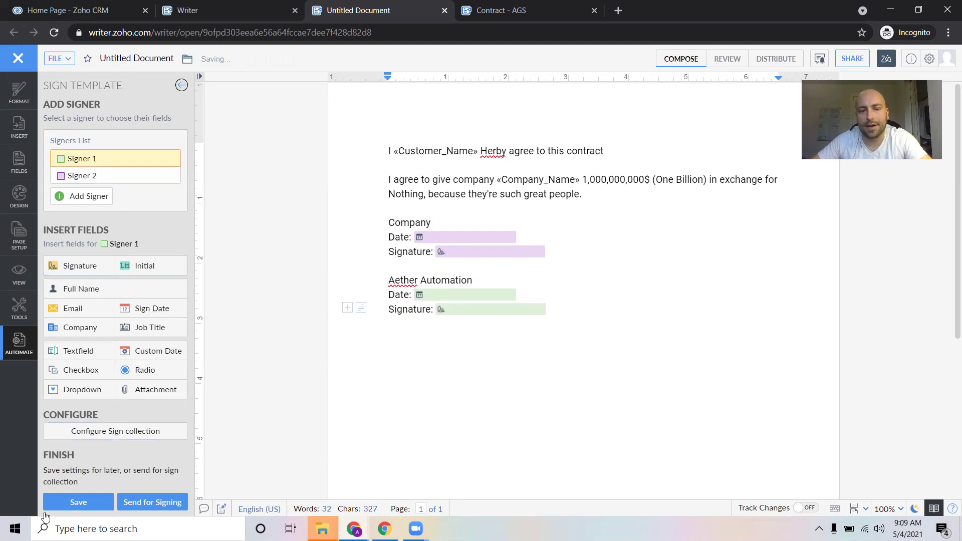
{"action": "left_click", "coordinate": [73, 507]}
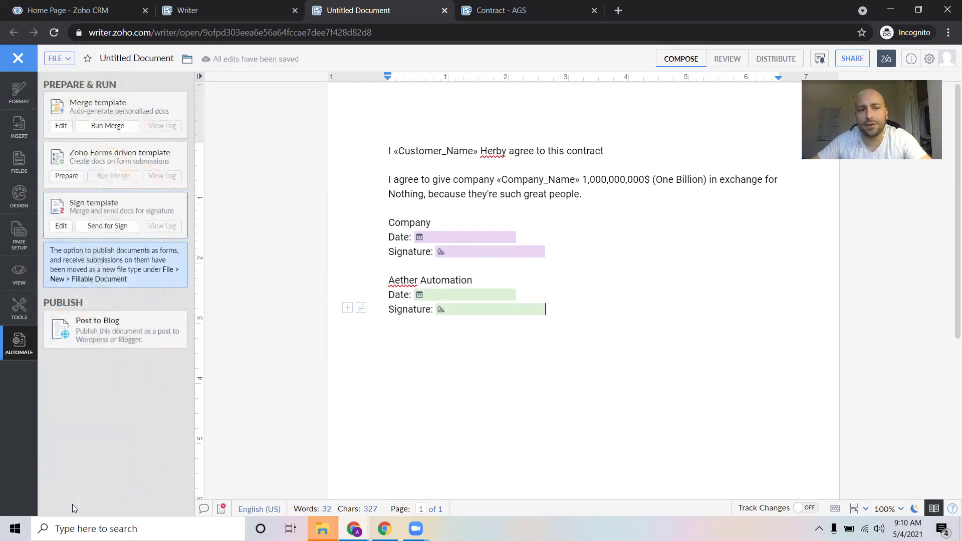